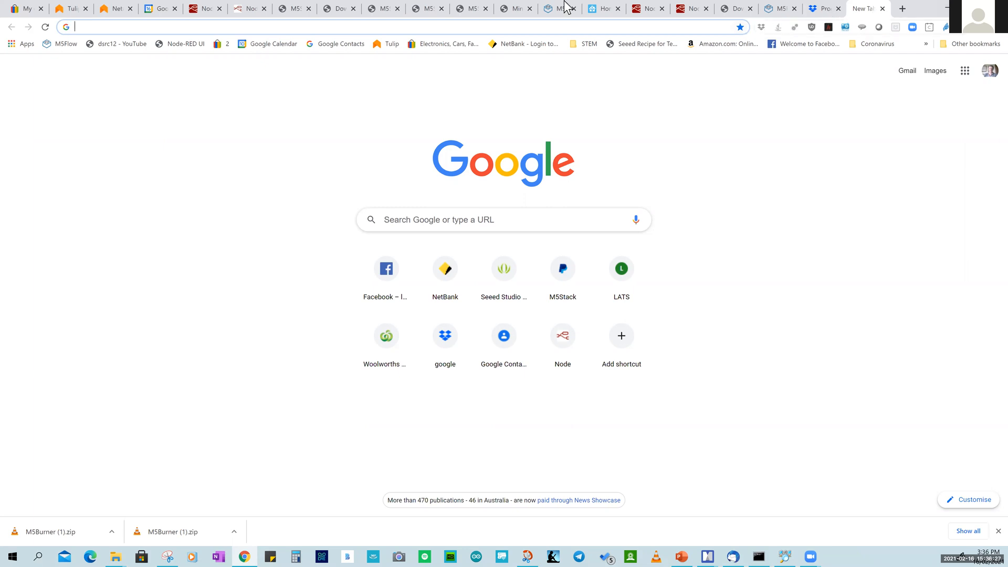
Go to m5stack.com and open the software Downloads page.
{"action": "left_click", "coordinate": [120, 24]}
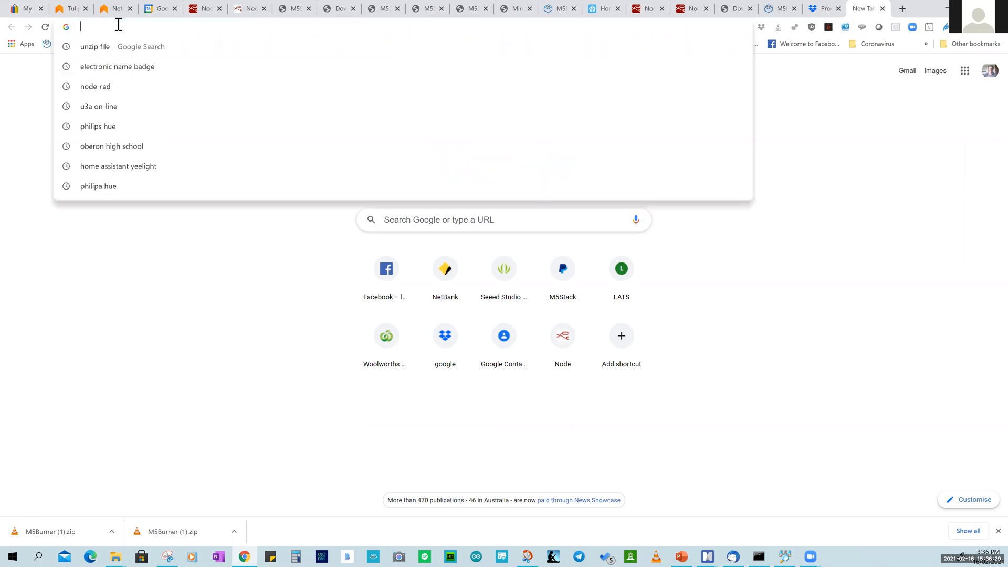
{"action": "type", "text": "m5sta"}
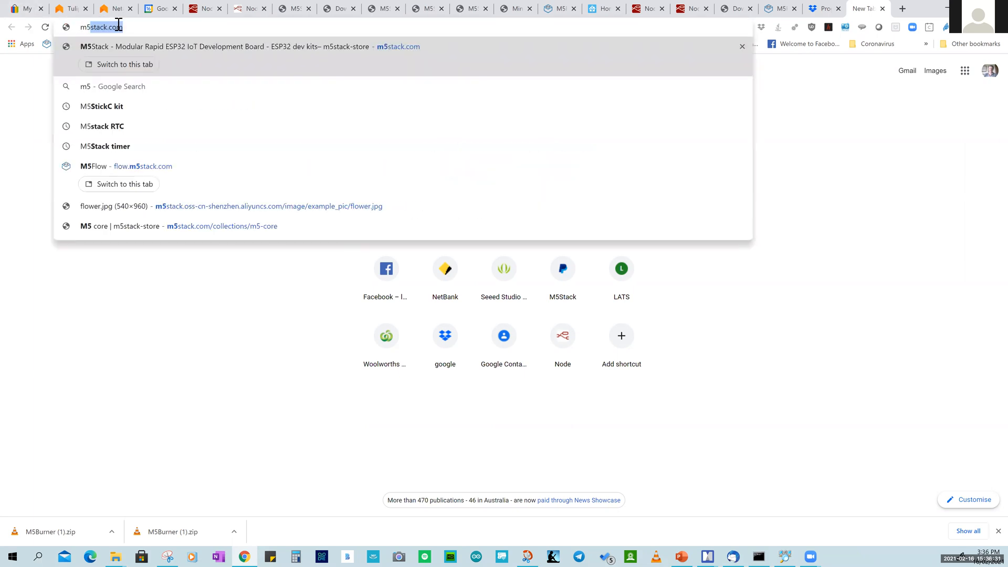
{"action": "type", "text": "ck"}
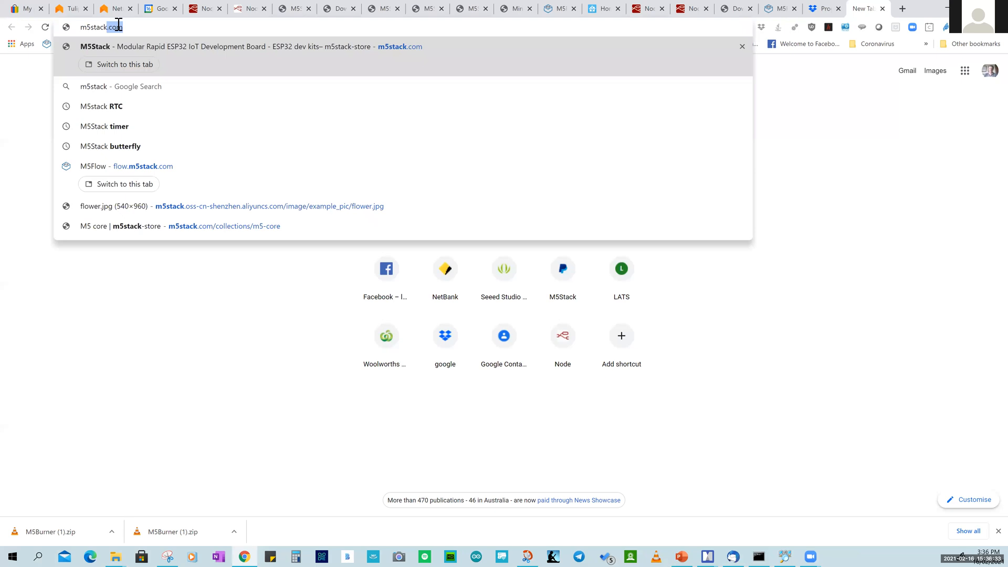
{"action": "key", "text": "Return"}
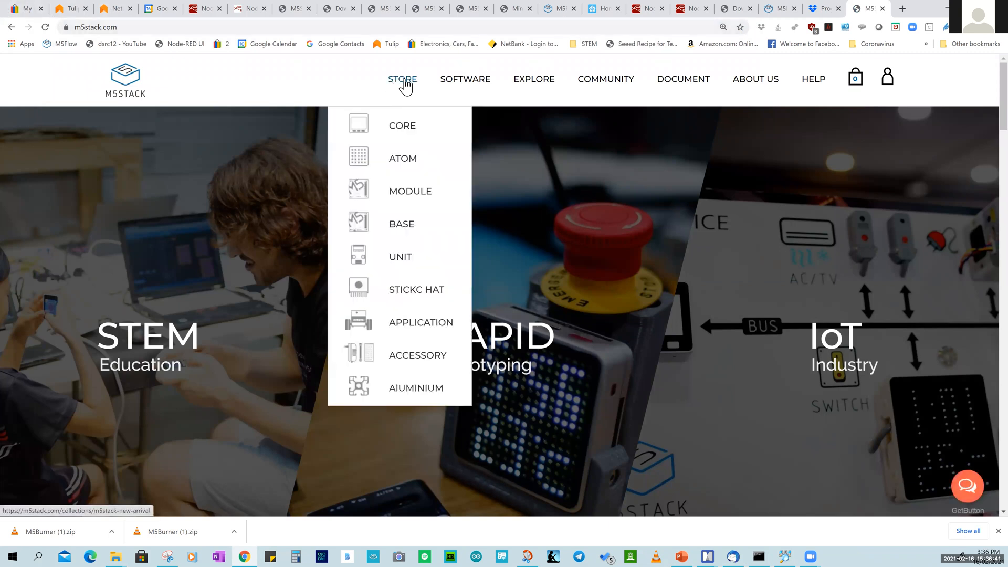
{"action": "mouse_move", "coordinate": [467, 85]}
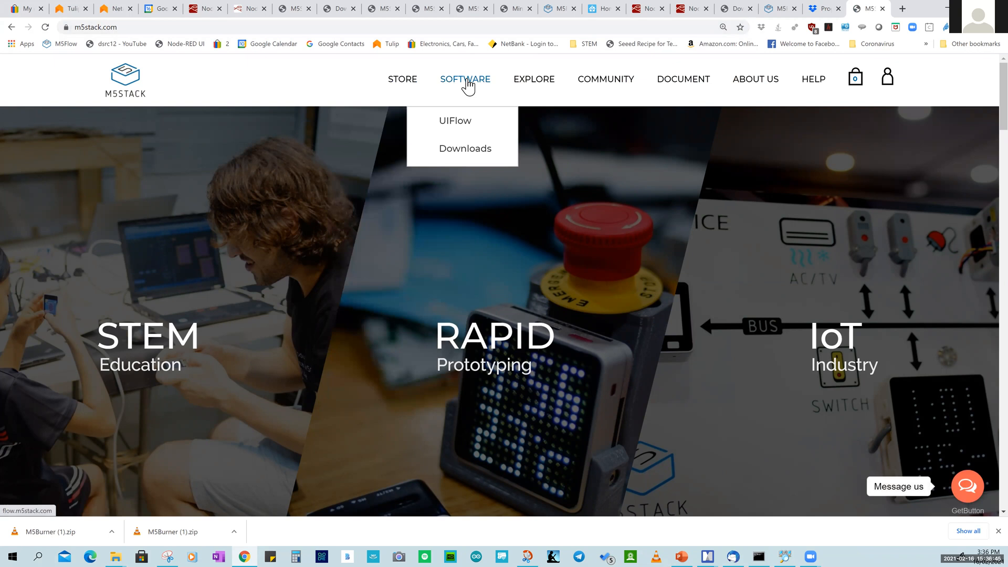
{"action": "left_click", "coordinate": [471, 152]}
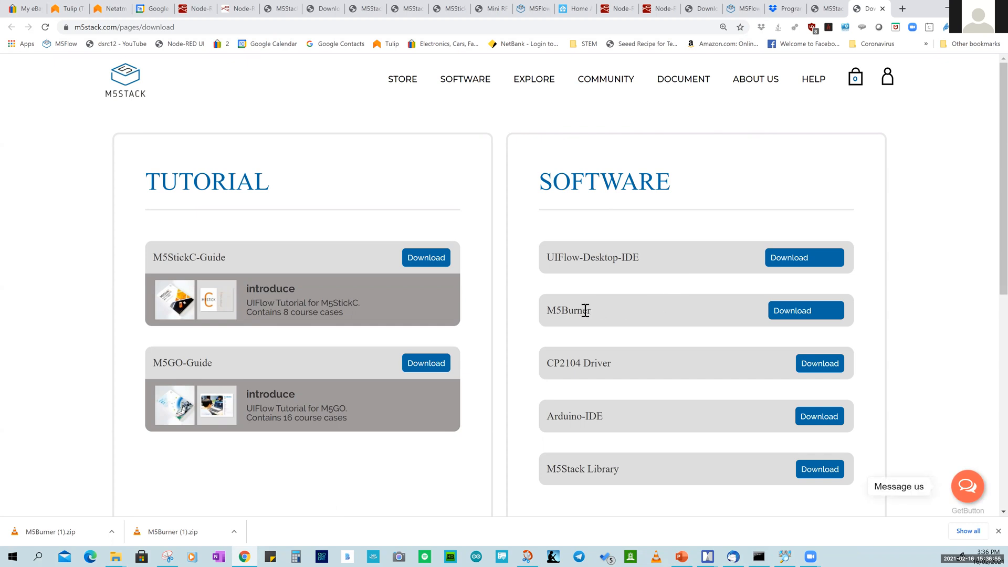
Download M5Burner for Win10 x64 (v2.2.8) and show the downloaded zip in its folder.
{"action": "mouse_move", "coordinate": [817, 309]}
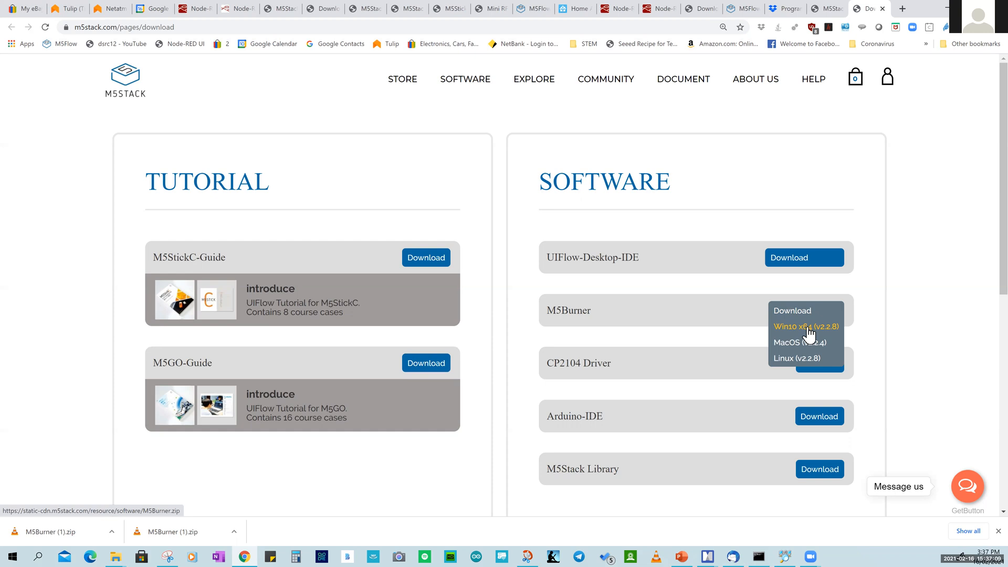
{"action": "left_click", "coordinate": [808, 328]}
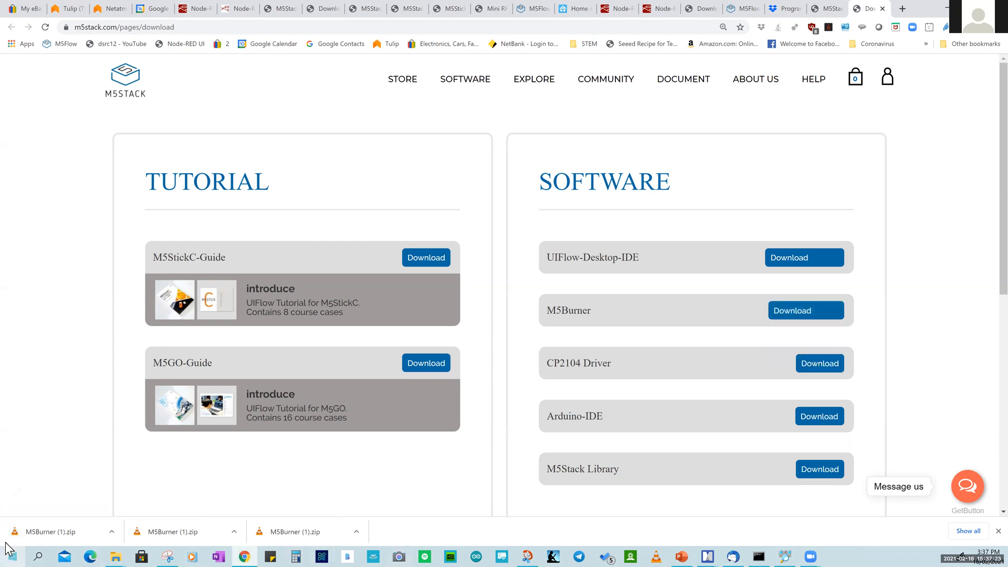
{"action": "right_click", "coordinate": [40, 533]}
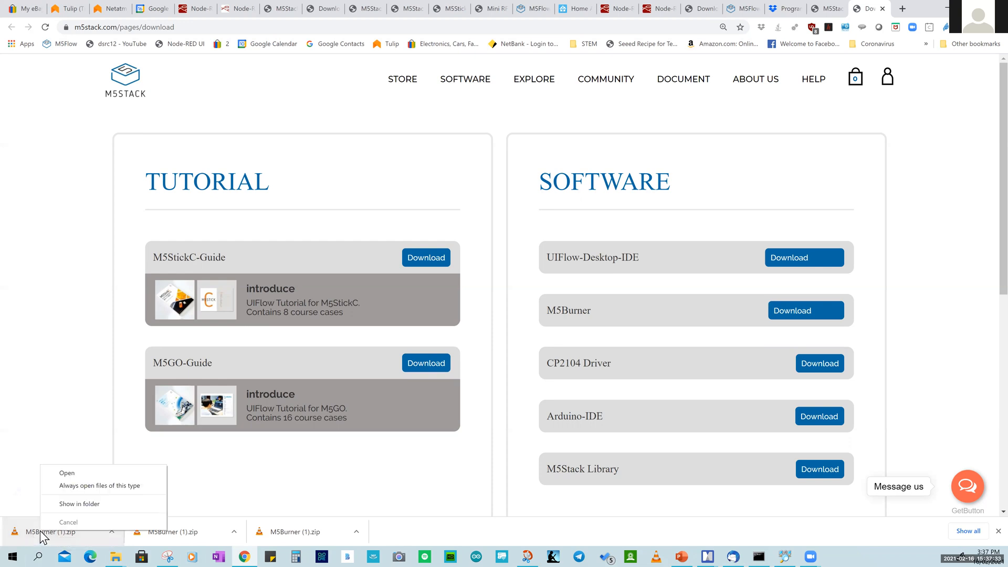
{"action": "left_click", "coordinate": [71, 505]}
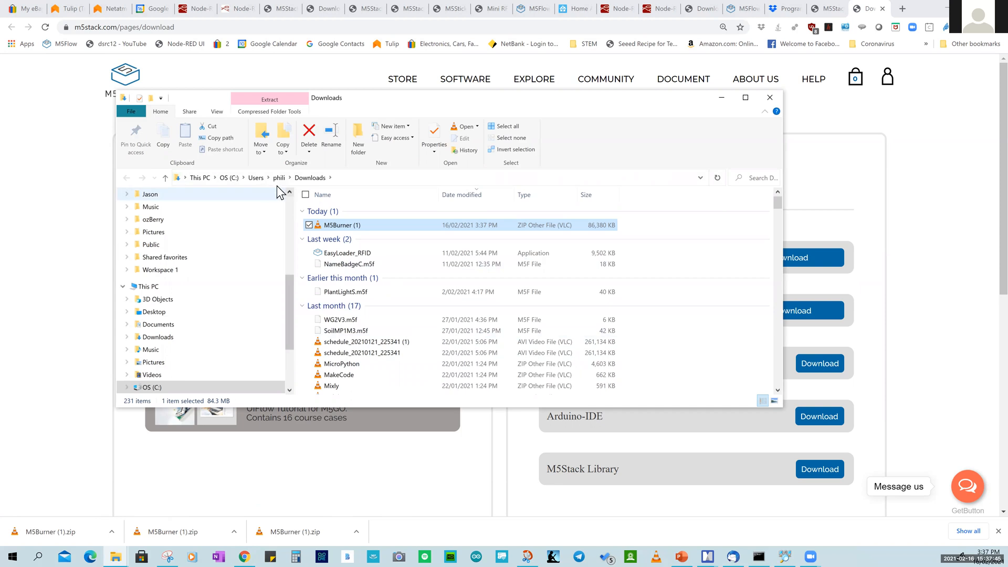
Move the M5Burner (1) zip from Downloads to the M5Stack folder in Documents.
{"action": "right_click", "coordinate": [370, 226]}
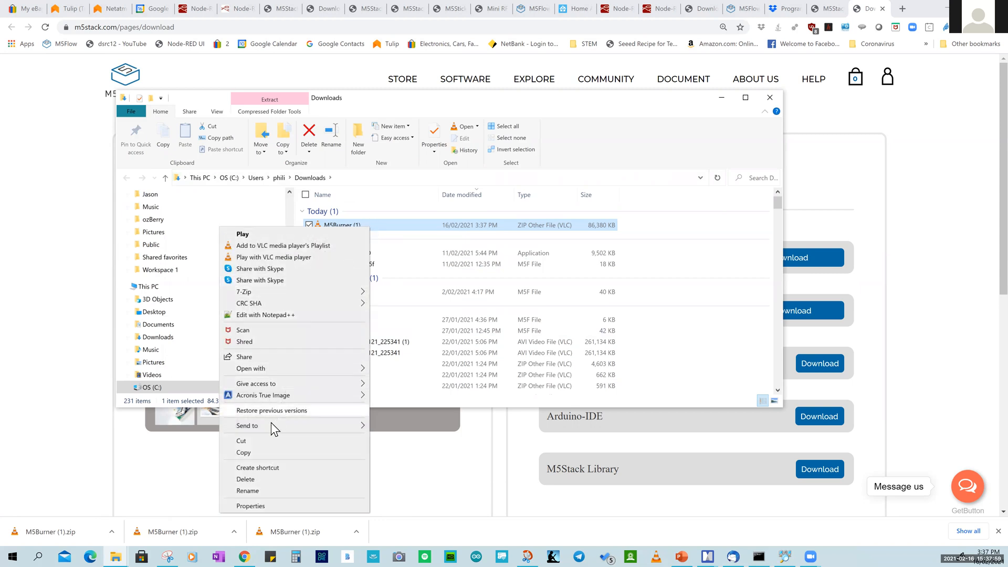
{"action": "left_click", "coordinate": [265, 441]}
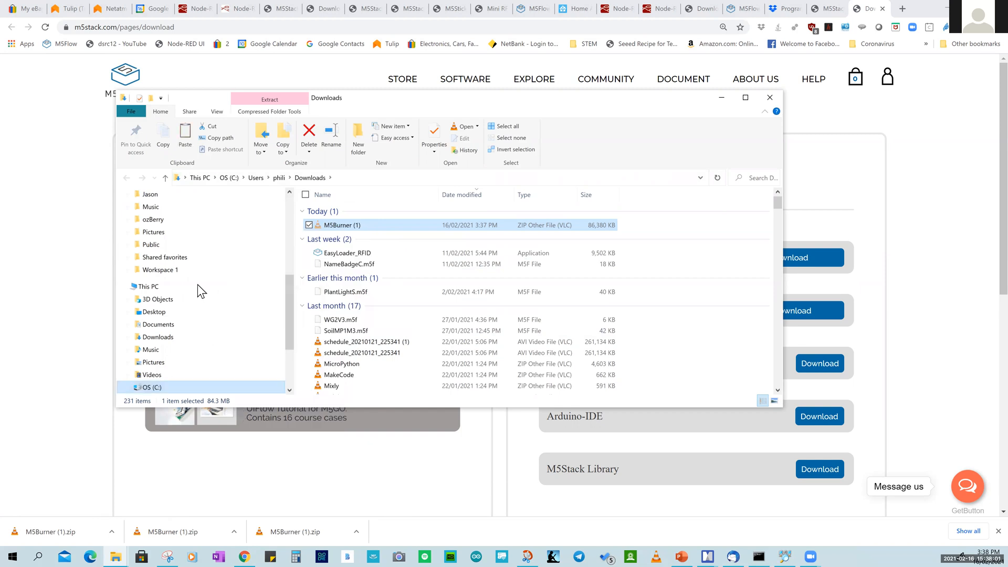
{"action": "scroll", "coordinate": [182, 351], "scroll_direction": "down", "scroll_amount": 2}
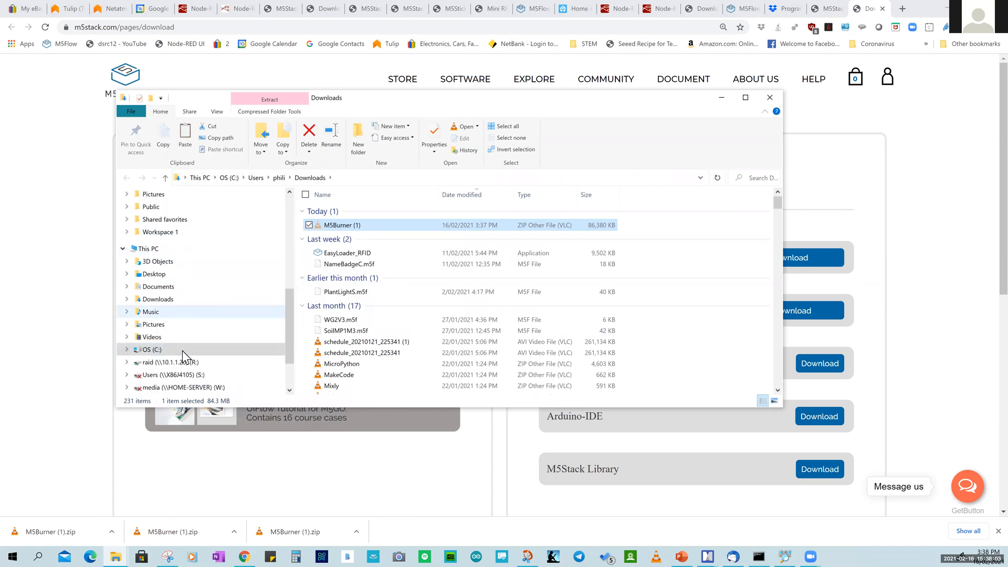
{"action": "scroll", "coordinate": [183, 352], "scroll_direction": "down", "scroll_amount": 2}
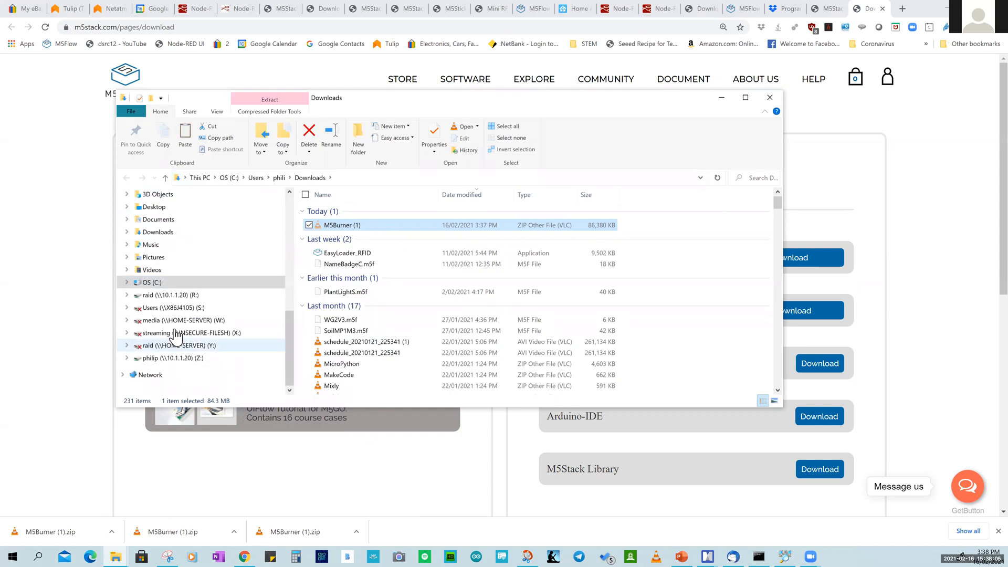
{"action": "scroll", "coordinate": [179, 335], "scroll_direction": "up", "scroll_amount": 2}
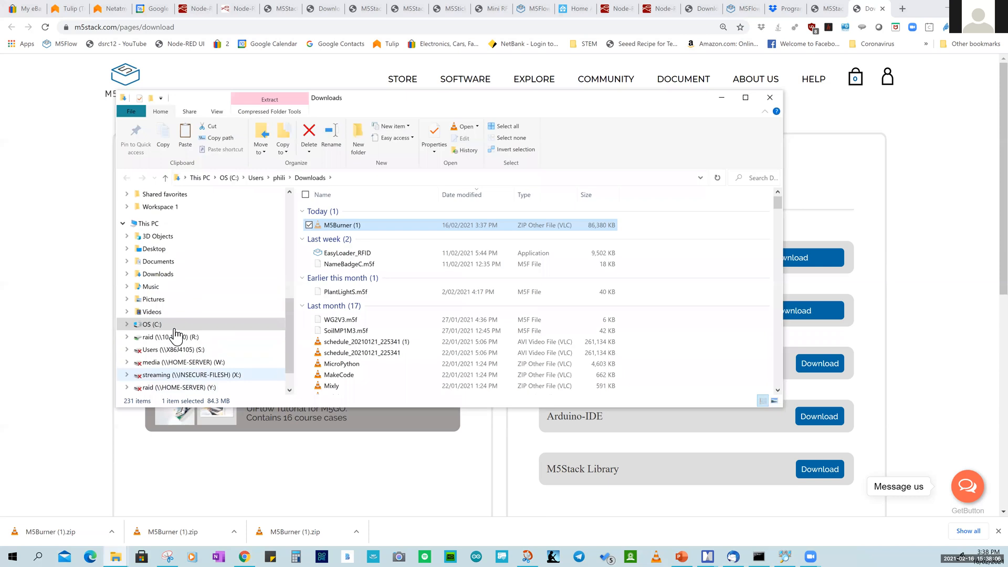
{"action": "left_click", "coordinate": [171, 263]}
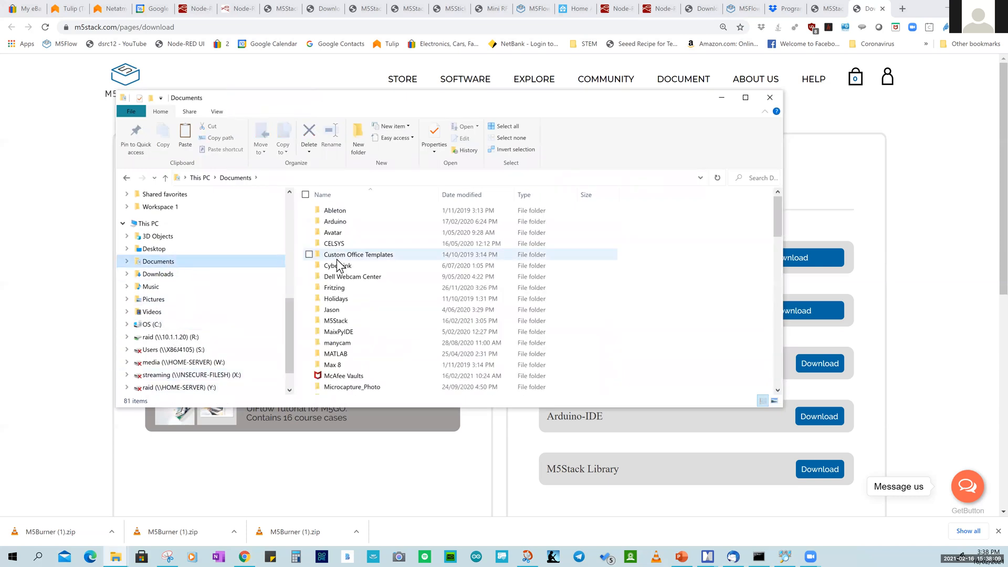
{"action": "double_click", "coordinate": [351, 320]}
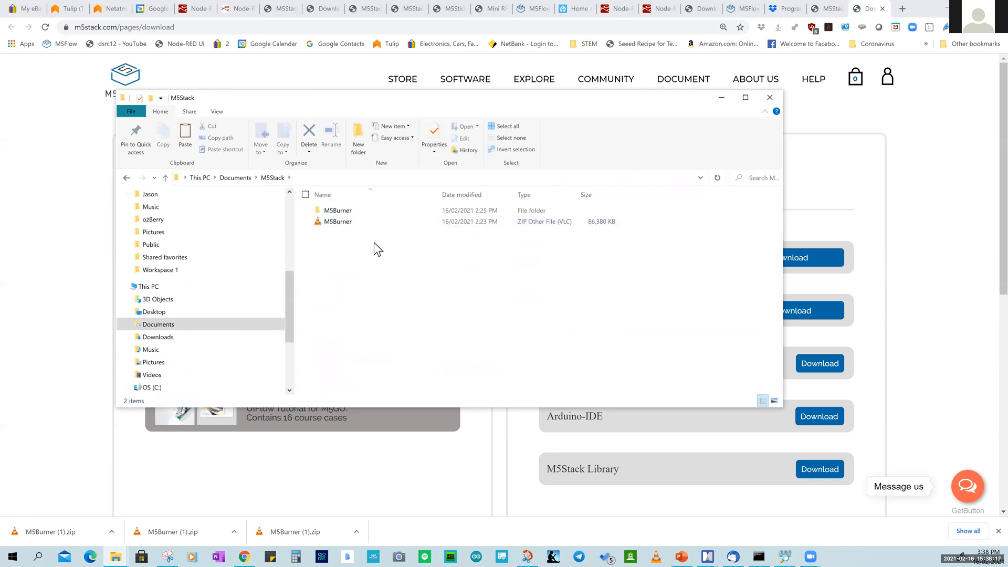
{"action": "right_click", "coordinate": [380, 290]}
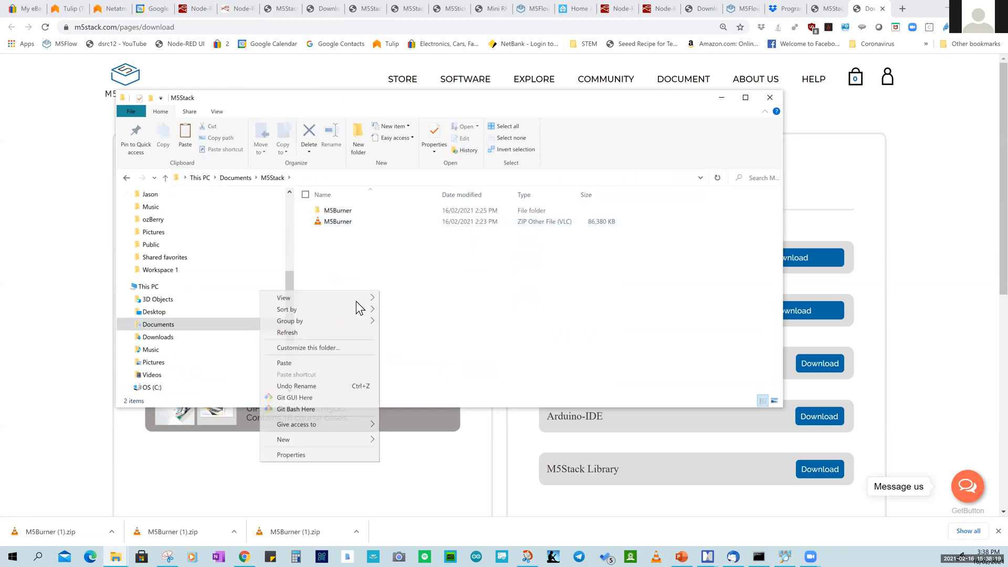
{"action": "left_click", "coordinate": [307, 364]}
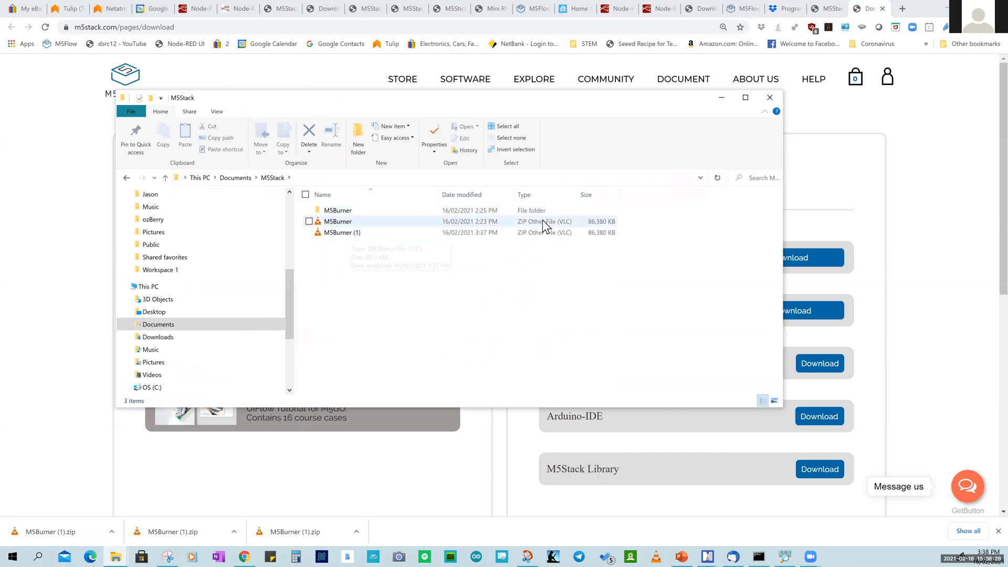
Extract the M5Burner zip into the M5Stack folder with 7-Zip.
{"action": "left_click", "coordinate": [344, 222]}
{"action": "right_click", "coordinate": [344, 221]}
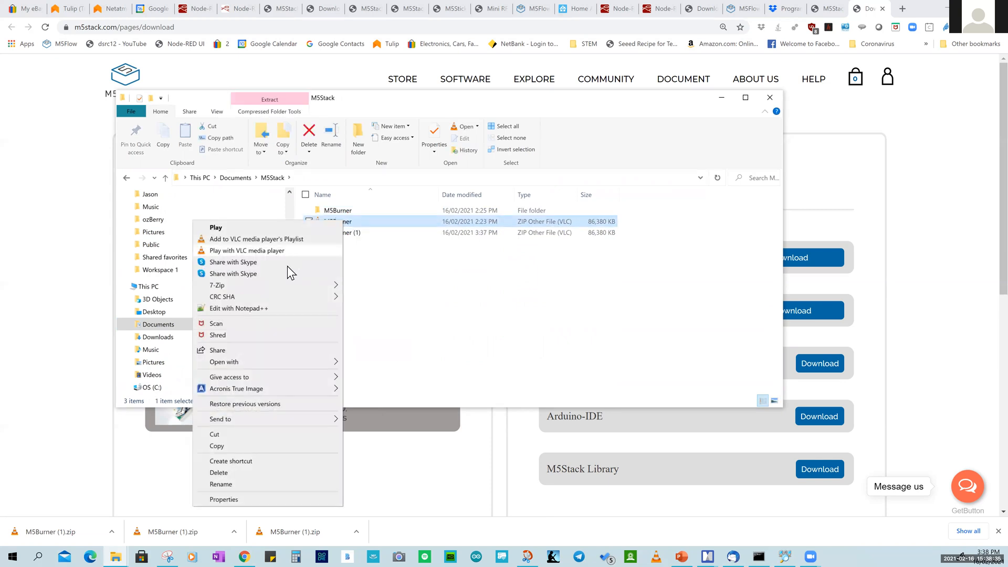
{"action": "mouse_move", "coordinate": [290, 294]}
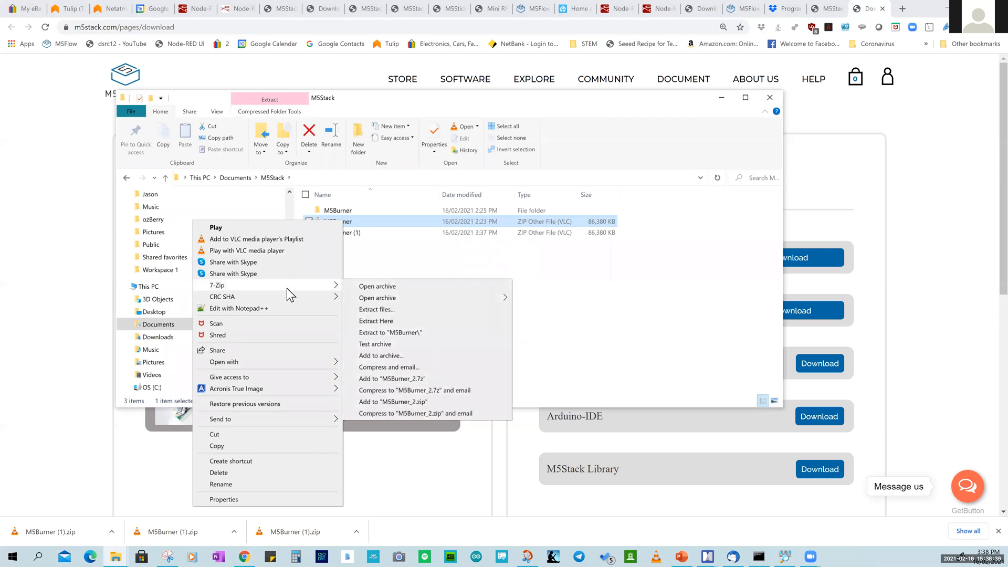
{"action": "left_click", "coordinate": [398, 308]}
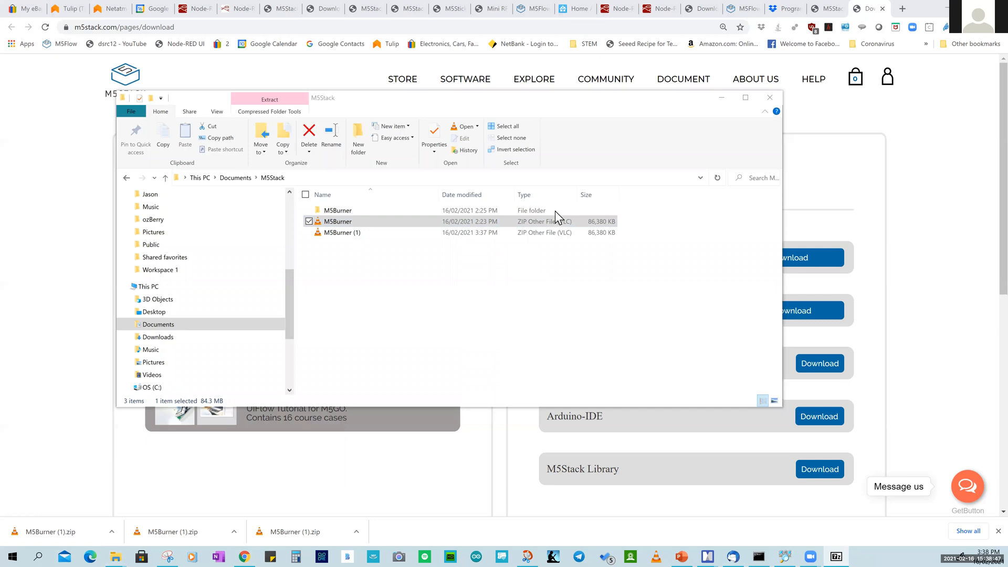
{"action": "left_click", "coordinate": [562, 332]}
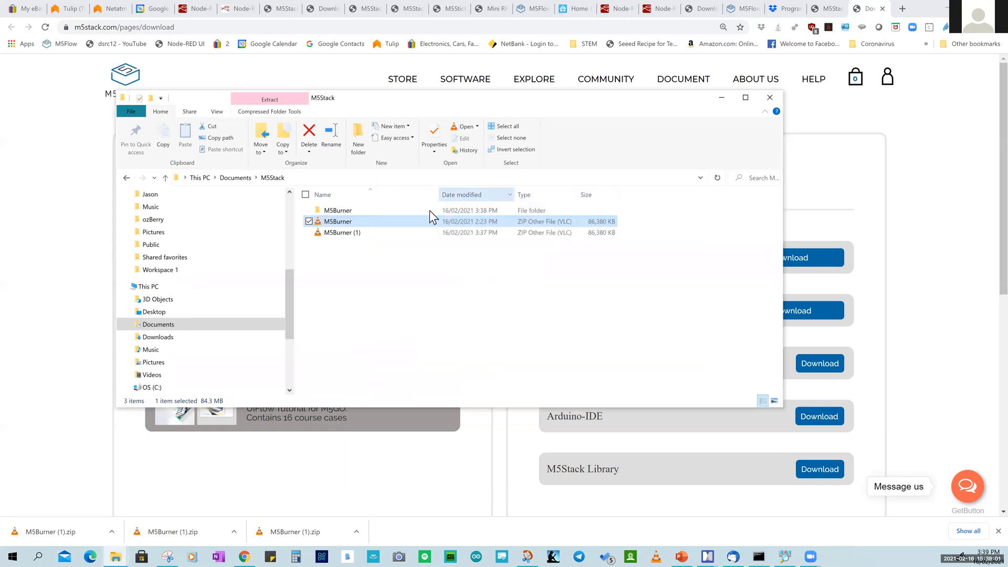
Launch the M5Burner application from the extracted M5Burner folder, clear the file window away and maximize M5Burner.
{"action": "left_click", "coordinate": [383, 260]}
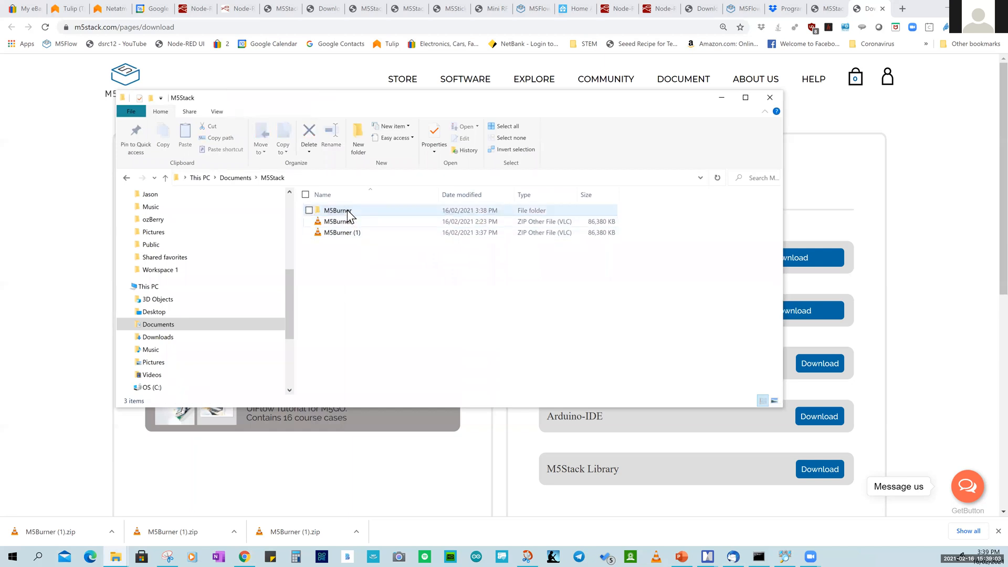
{"action": "double_click", "coordinate": [347, 211]}
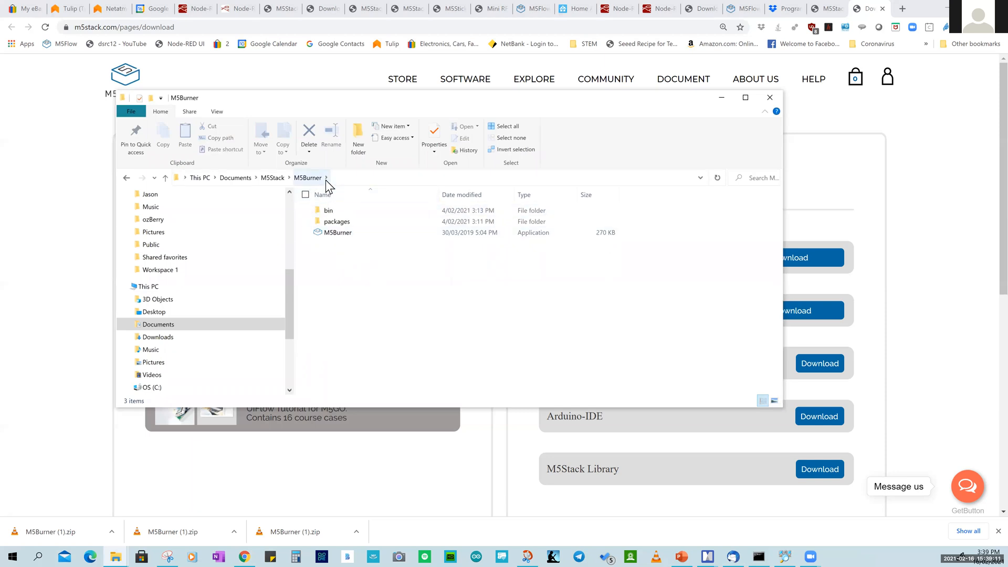
{"action": "double_click", "coordinate": [346, 232]}
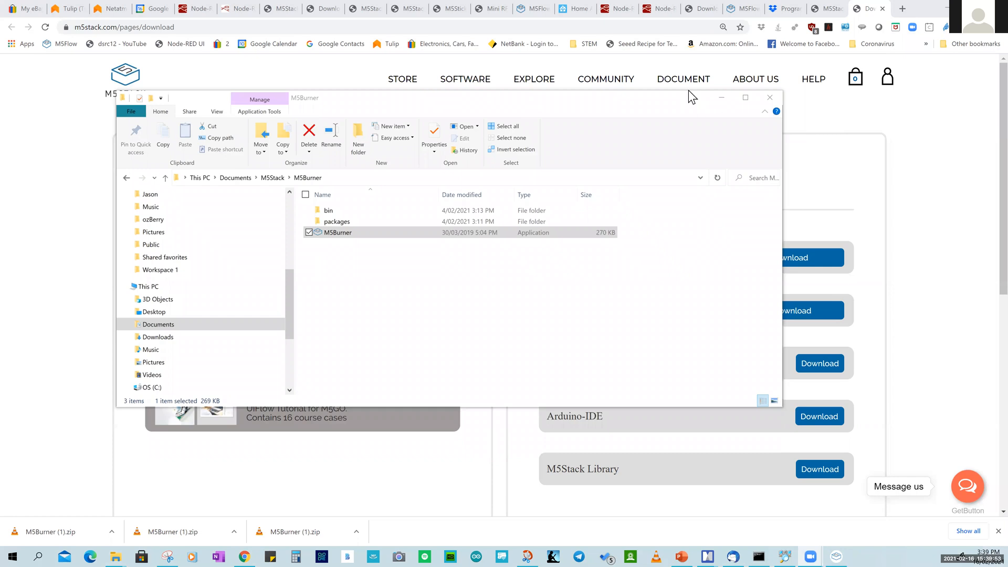
{"action": "left_click", "coordinate": [723, 98]}
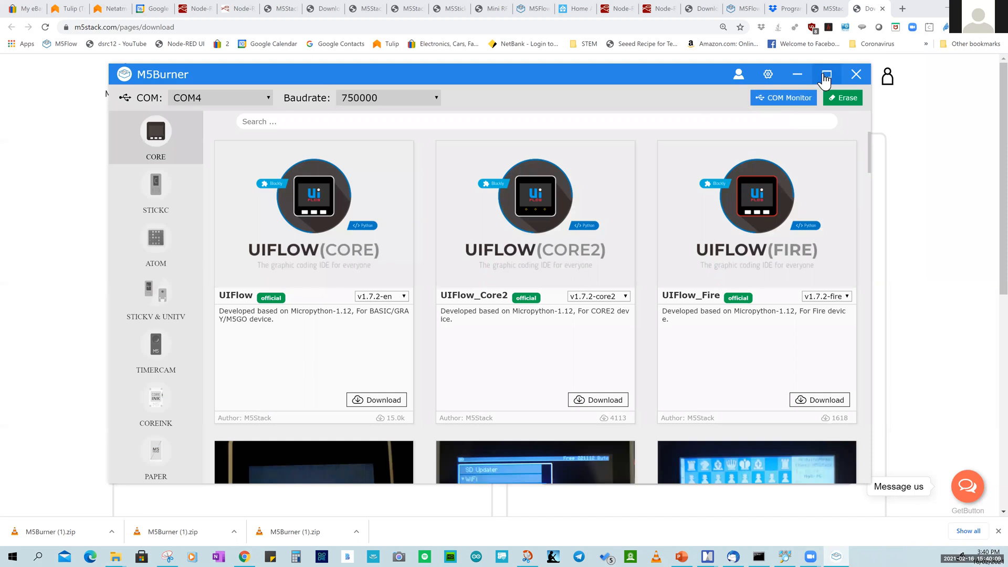
{"action": "left_click", "coordinate": [826, 75]}
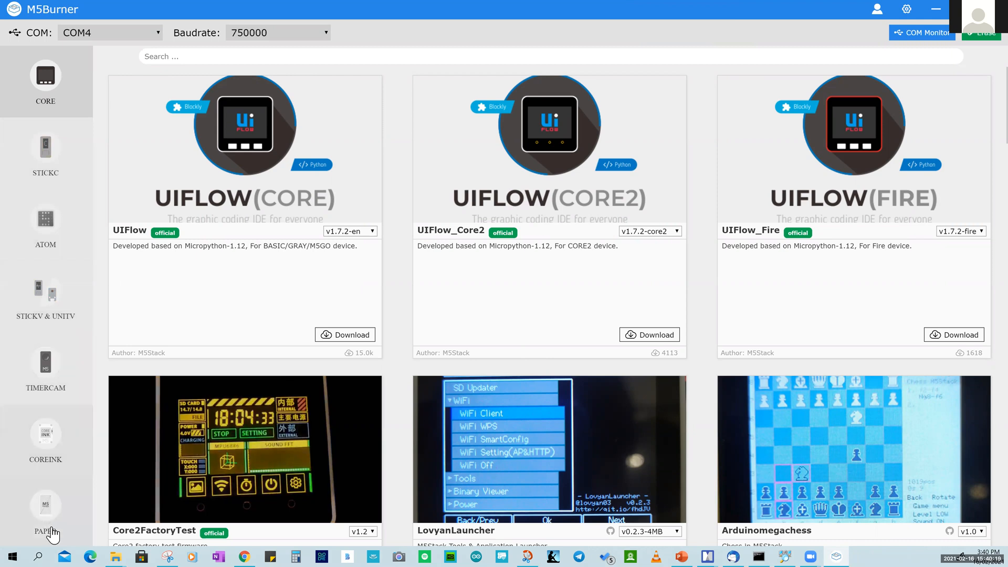
Switch to the STICKC firmware category and look through the programs offered for it.
{"action": "left_click", "coordinate": [46, 179]}
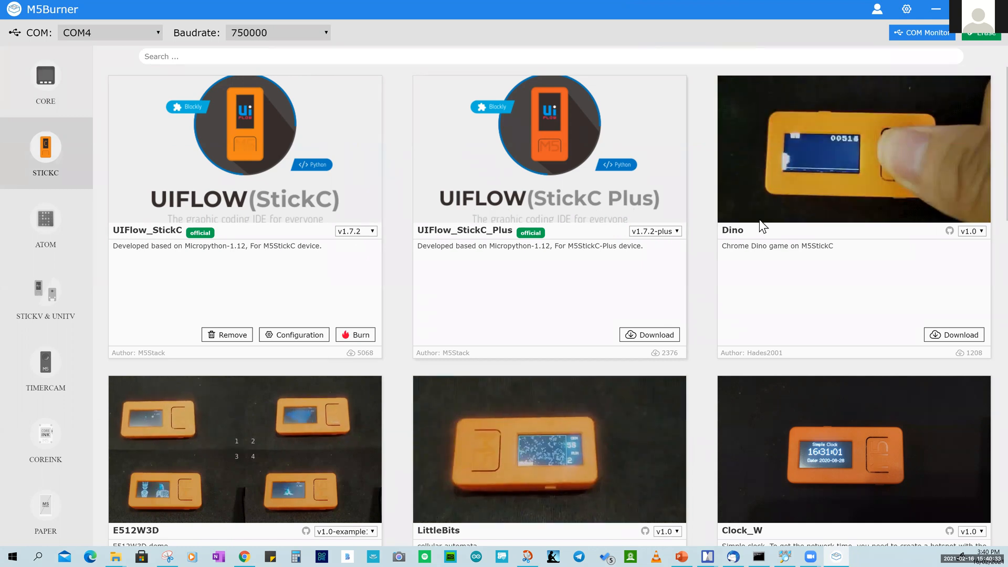
{"action": "scroll", "coordinate": [760, 219], "scroll_direction": "down", "scroll_amount": 3}
{"action": "scroll", "coordinate": [760, 220], "scroll_direction": "down", "scroll_amount": 5}
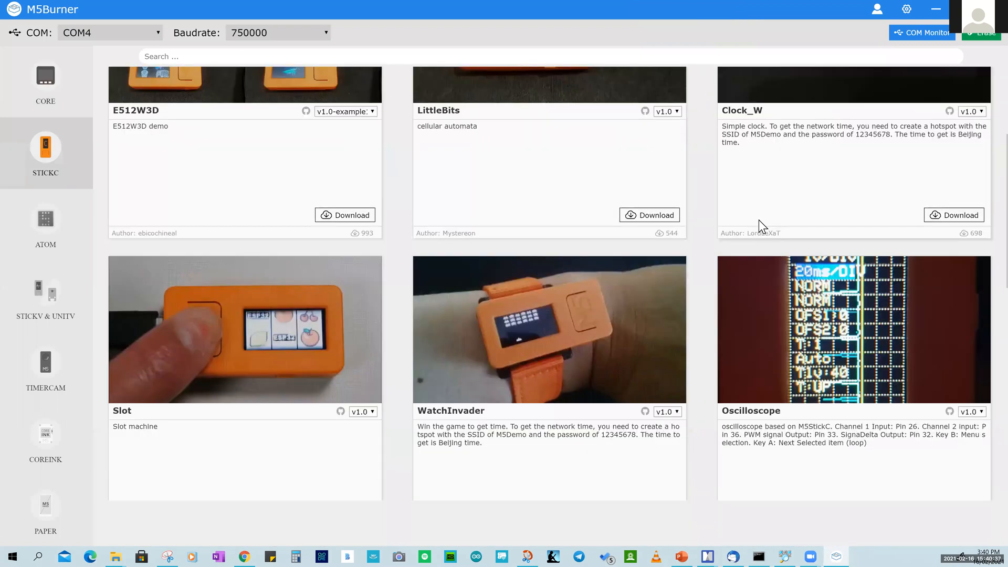
{"action": "scroll", "coordinate": [758, 220], "scroll_direction": "down", "scroll_amount": 5}
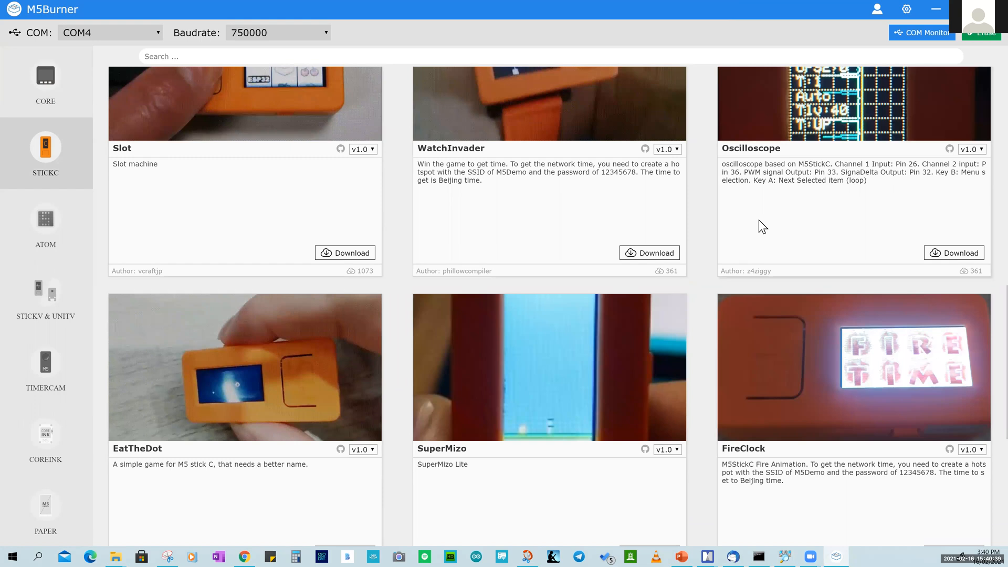
{"action": "scroll", "coordinate": [758, 226], "scroll_direction": "down", "scroll_amount": 2}
{"action": "scroll", "coordinate": [266, 227], "scroll_direction": "up", "scroll_amount": 5}
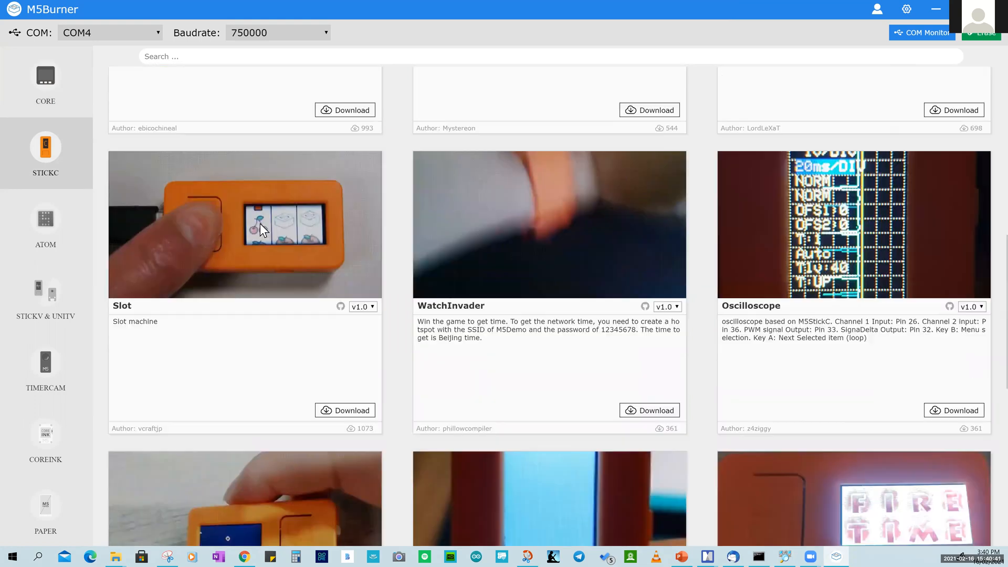
{"action": "scroll", "coordinate": [260, 223], "scroll_direction": "up", "scroll_amount": 10}
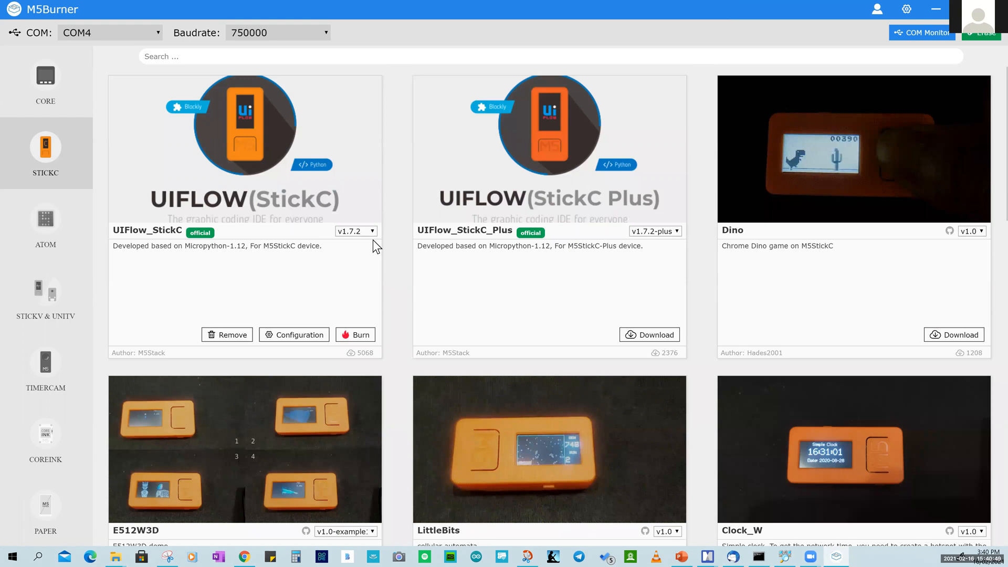
Burn the UIFlow_StickC v1.7.2 firmware to the device on COM4 with the filled-in Wi-Fi settings, and close the burn log.
{"action": "left_click", "coordinate": [654, 341]}
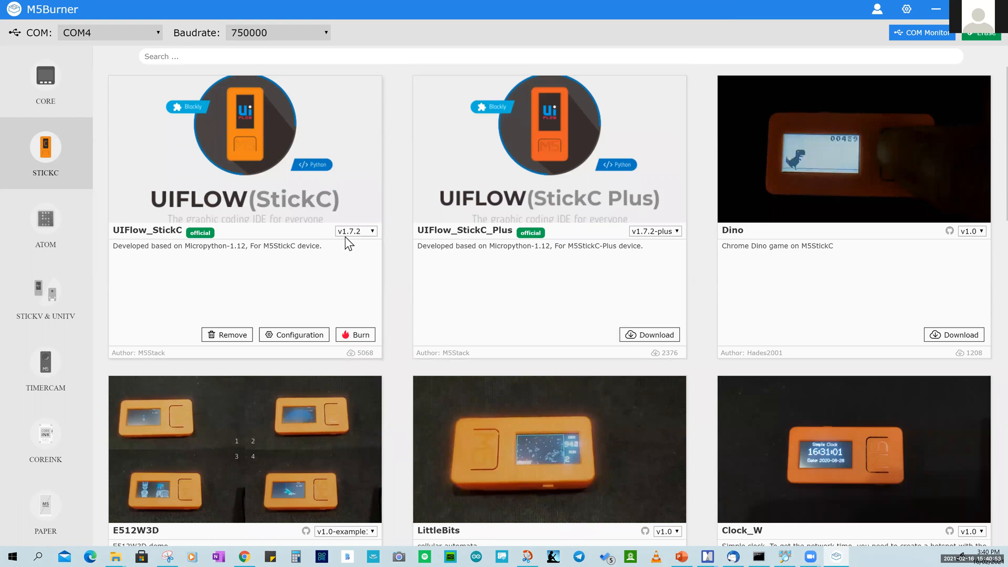
{"action": "left_click", "coordinate": [656, 341]}
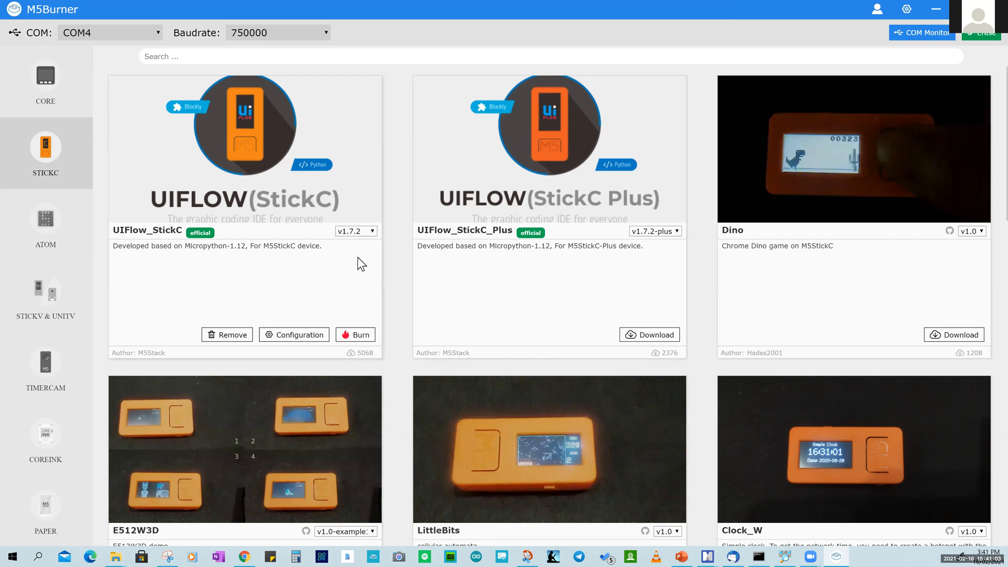
{"action": "left_click", "coordinate": [361, 336]}
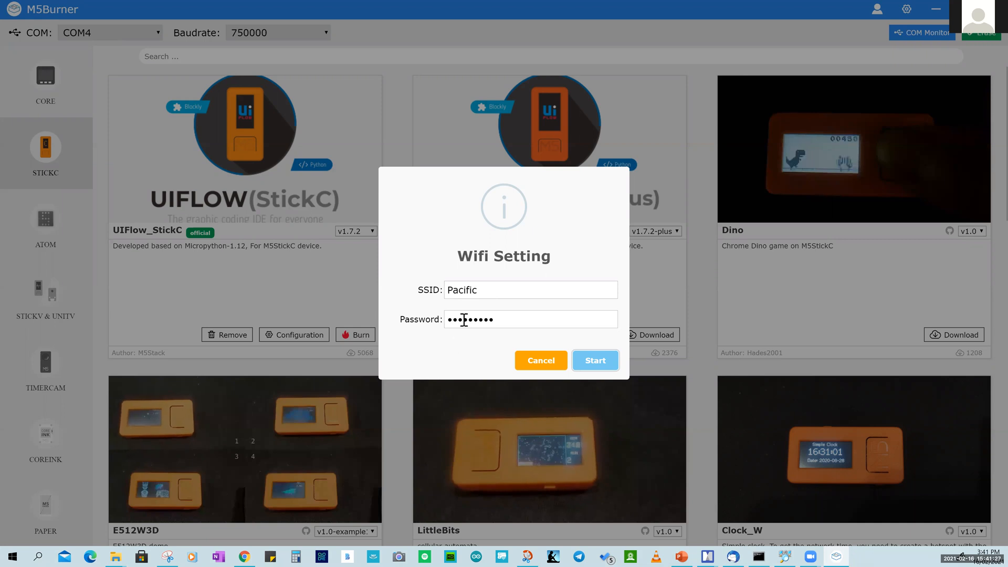
{"action": "left_click", "coordinate": [596, 360]}
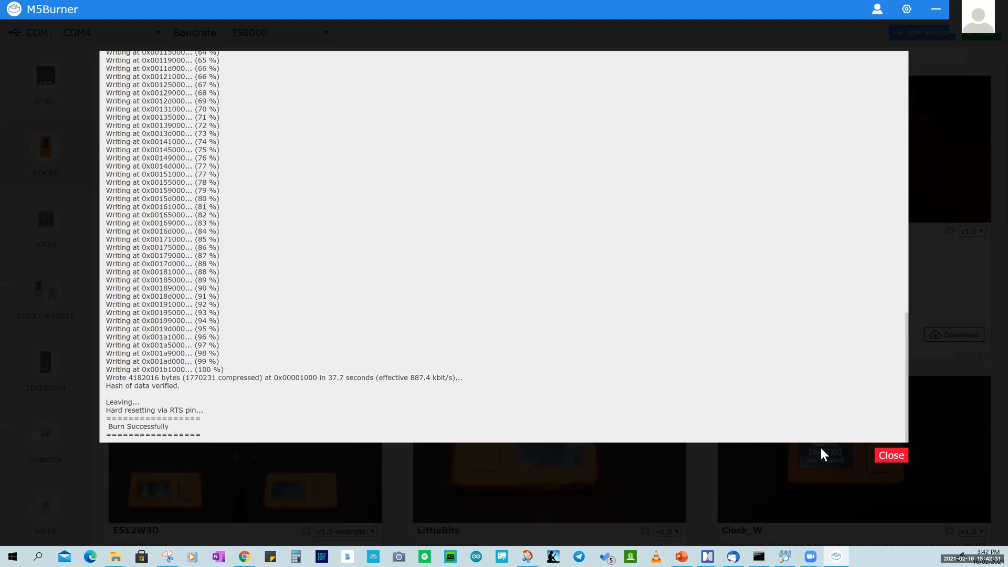
{"action": "left_click", "coordinate": [892, 456]}
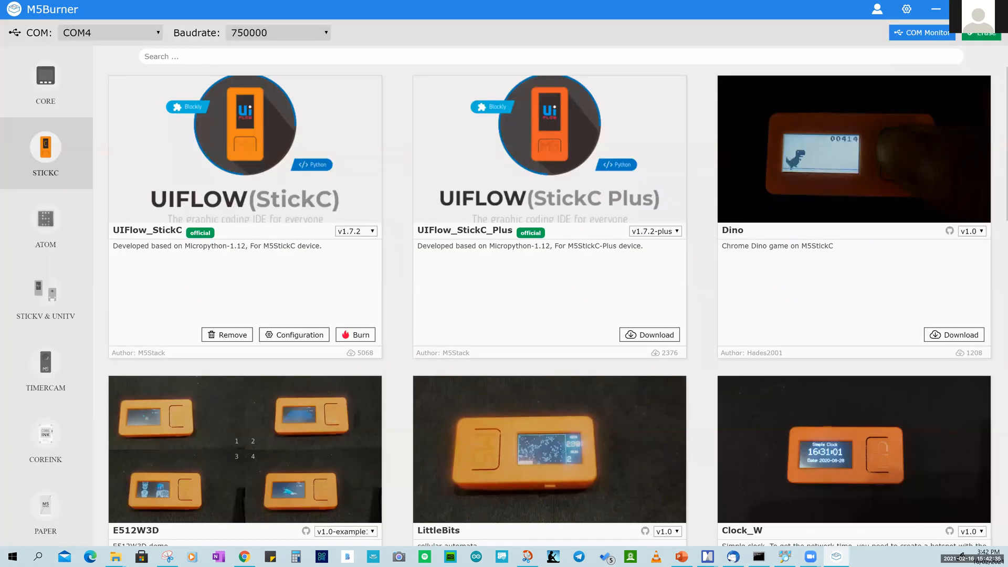